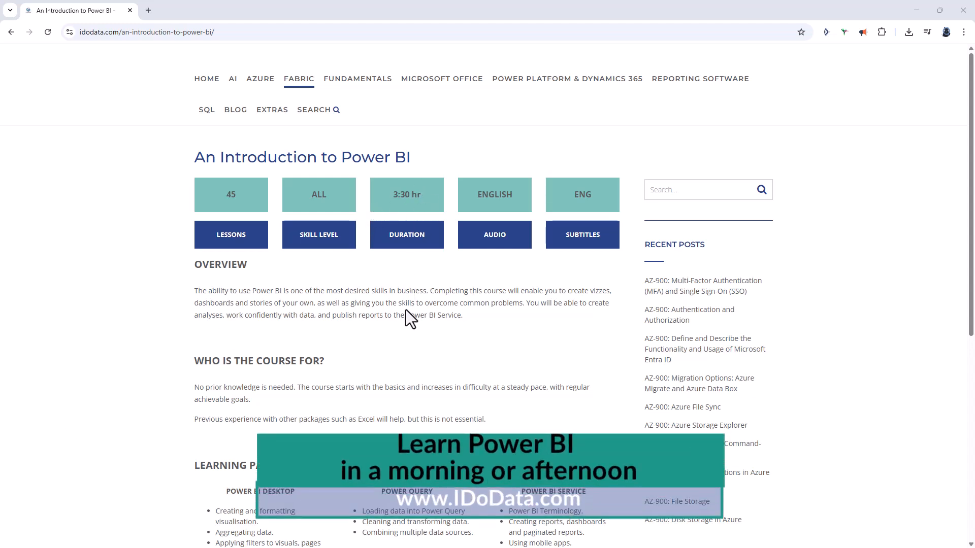
Step: Review the Introduction to Power BI course page, including its learning path sections
scroll(404, 307, "down", 3)
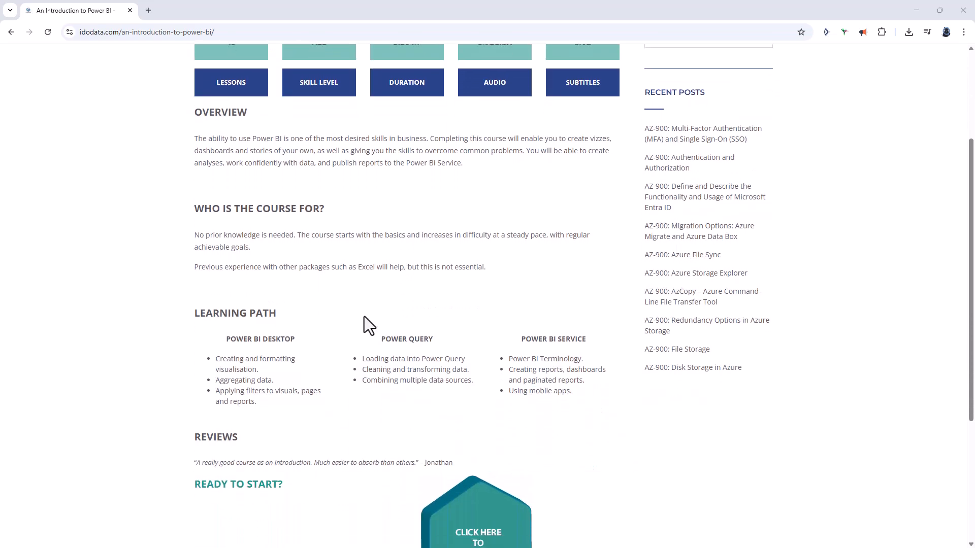
left_click_drag(221, 340, 592, 340)
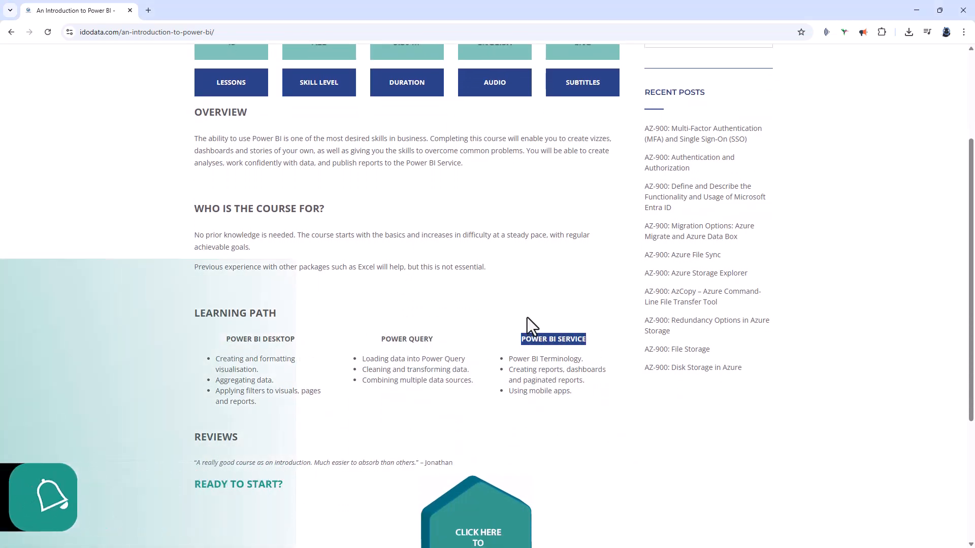
scroll(527, 318, "up", 3)
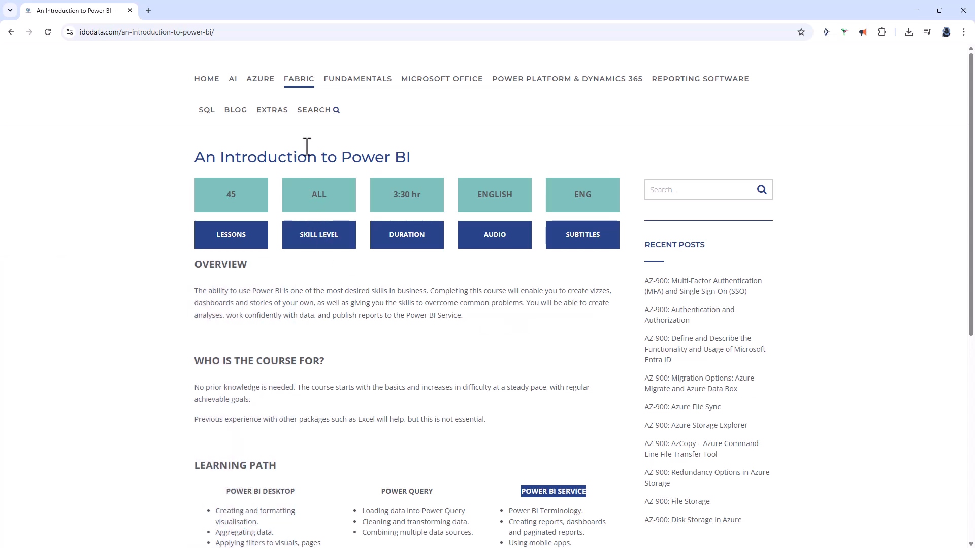
mouse_move(296, 84)
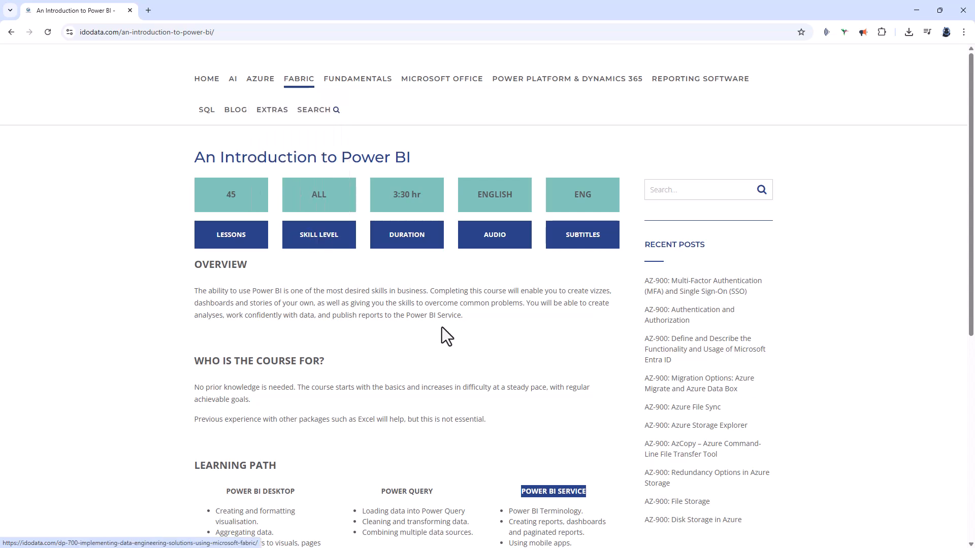
left_click(471, 316)
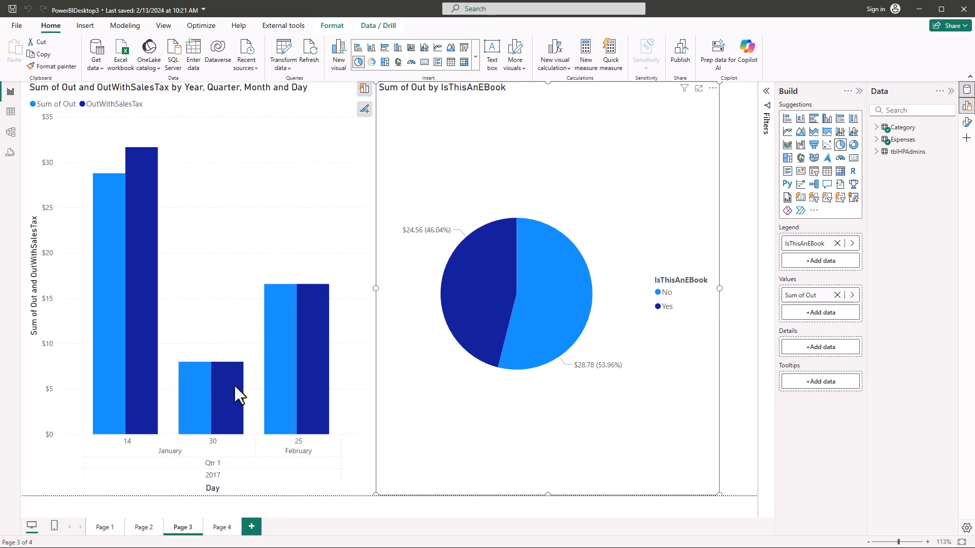
Step: In the Power BI Desktop report, view the full list of available data source connectors and close it without connecting
left_click(96, 71)
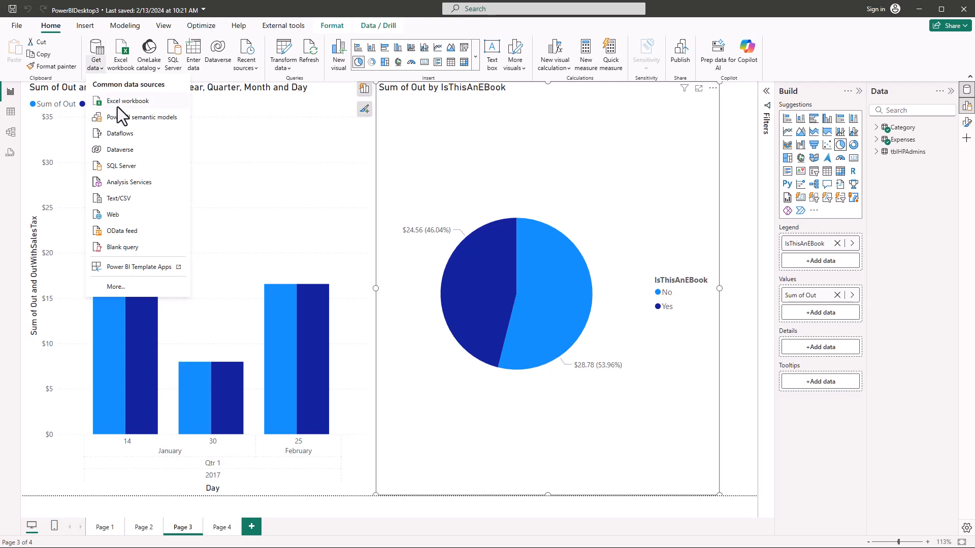
left_click(133, 287)
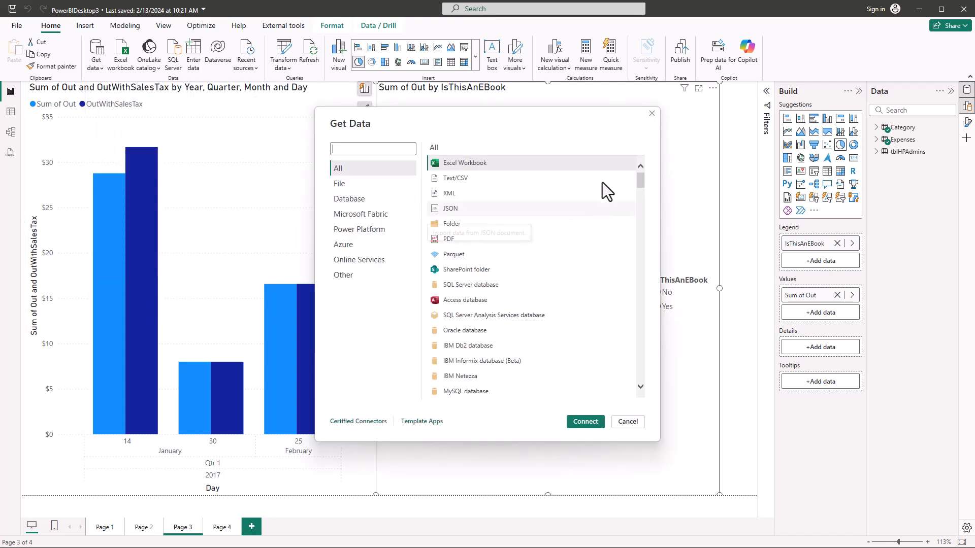
left_click_drag(641, 182, 628, 233)
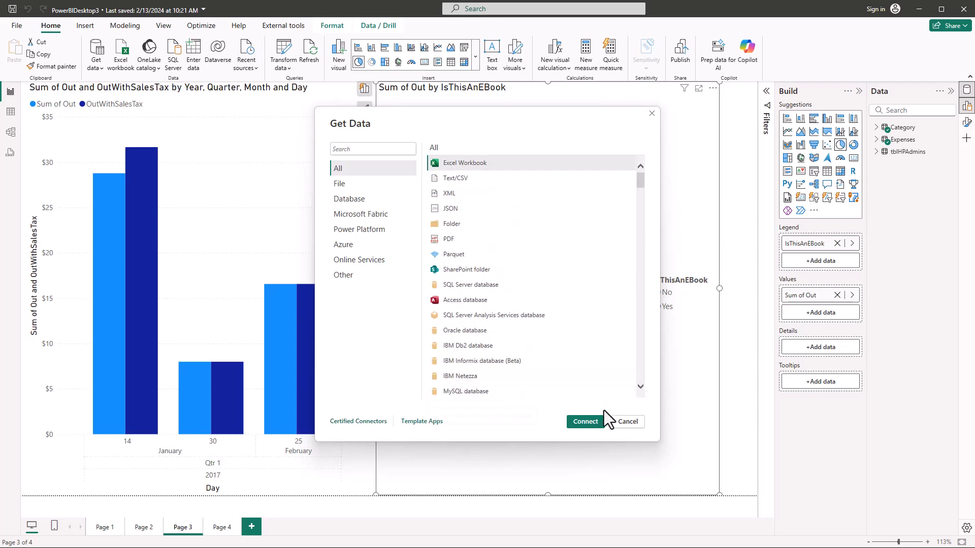
left_click(626, 422)
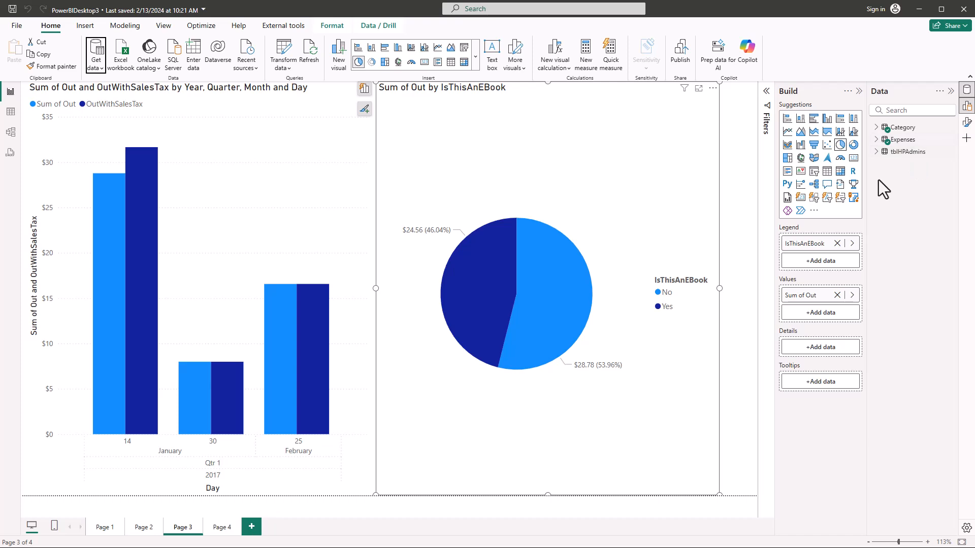
Step: On a new report page, build a table visual from the Date and 12m%Change fields of tblHPAdmins and enlarge it
left_click(251, 527)
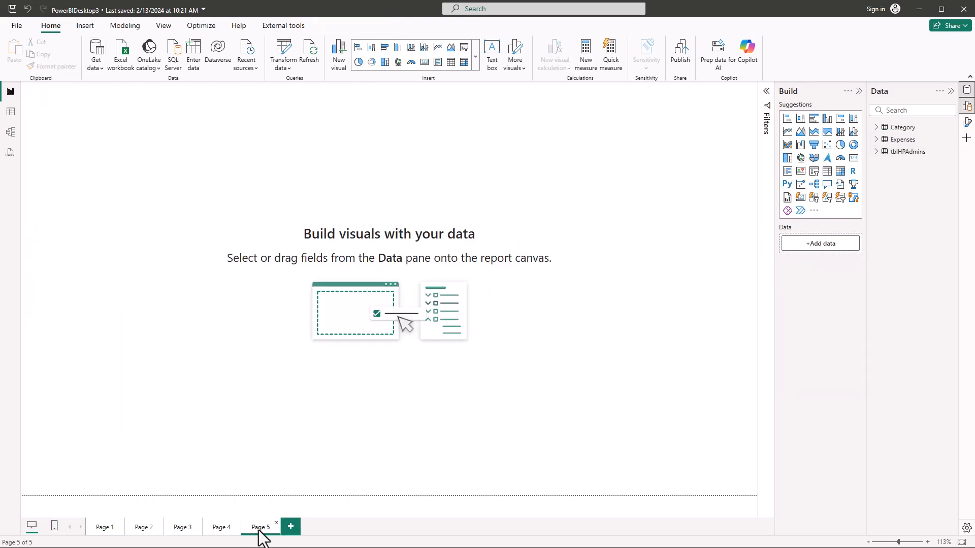
left_click(826, 172)
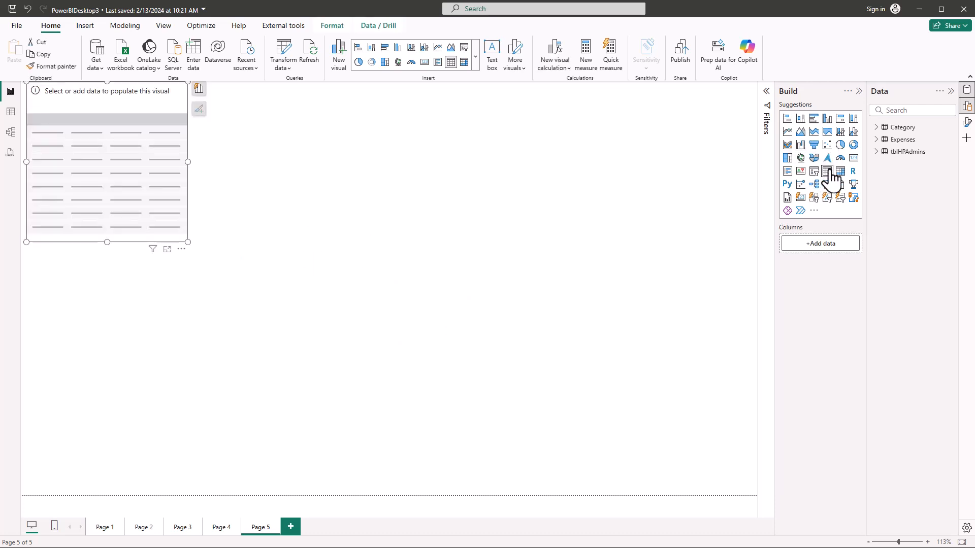
left_click(875, 152)
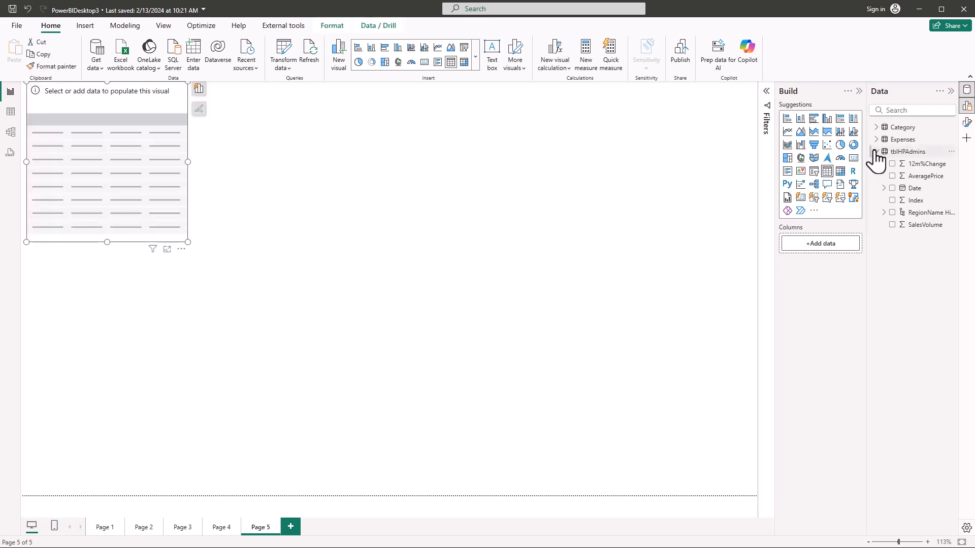
left_click(917, 164)
left_click_drag(914, 188, 820, 254)
left_click_drag(922, 164, 830, 312)
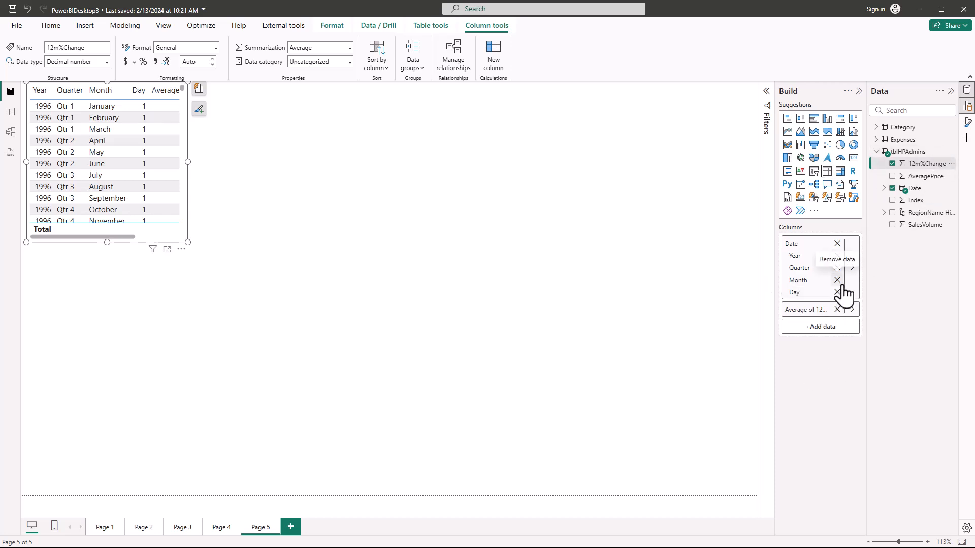
left_click_drag(188, 243, 333, 446)
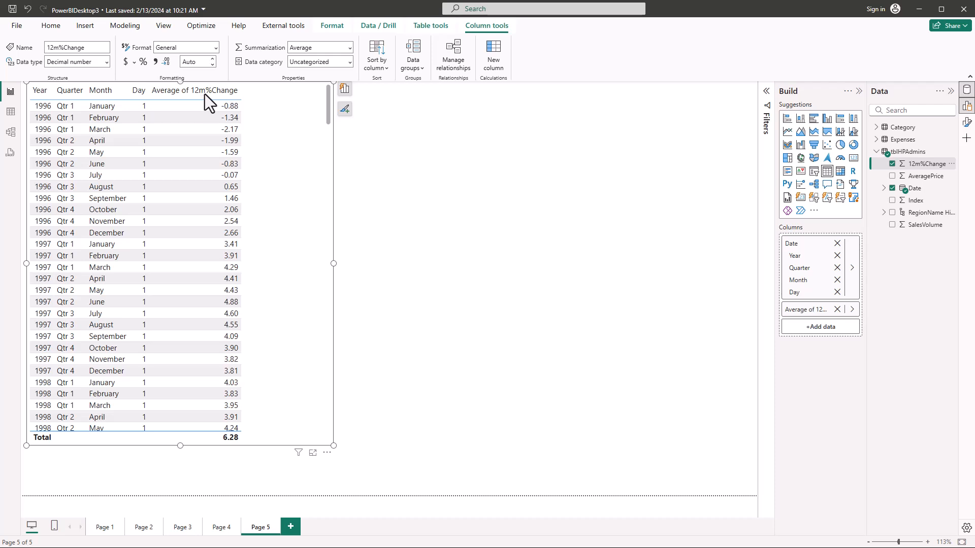
Step: View the summarization options available for the 12m%Change column in the table visual
left_click(852, 309)
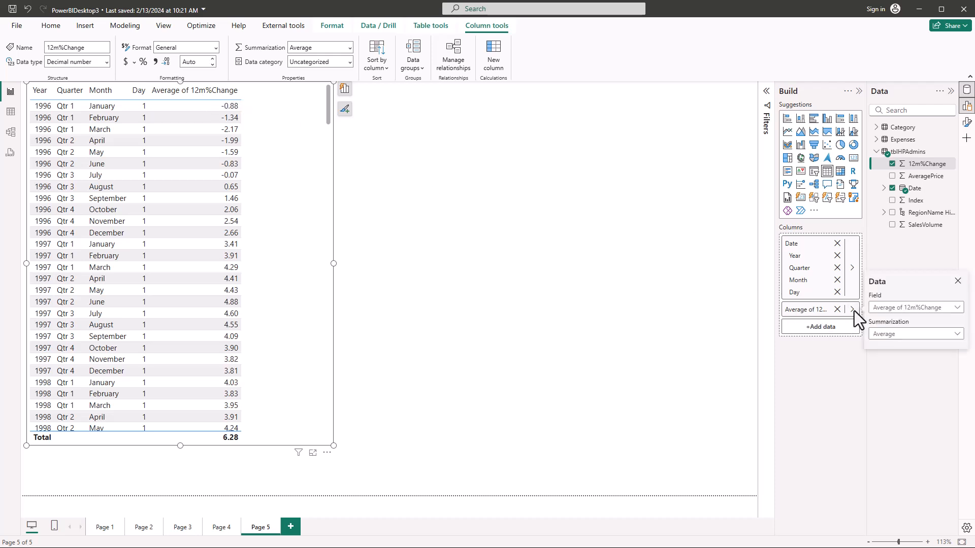
left_click(889, 335)
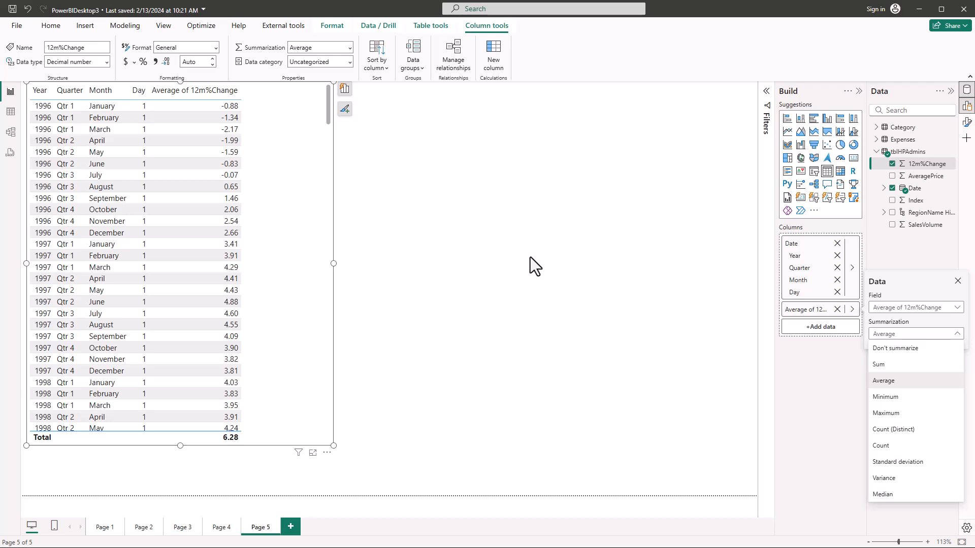
key("Escape")
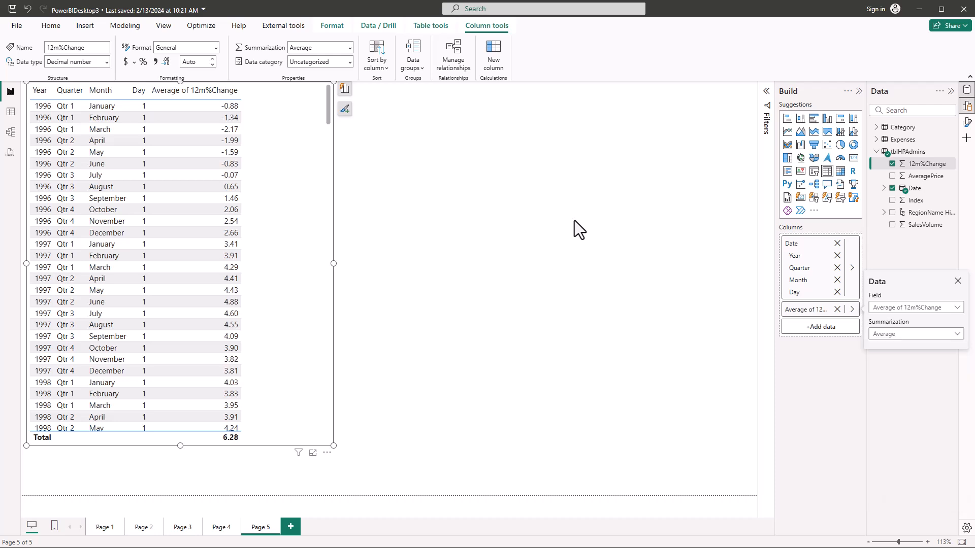
Step: View the complete gallery of visual types, leaving the page unchanged and the table deselected
left_click(50, 26)
left_click(475, 60)
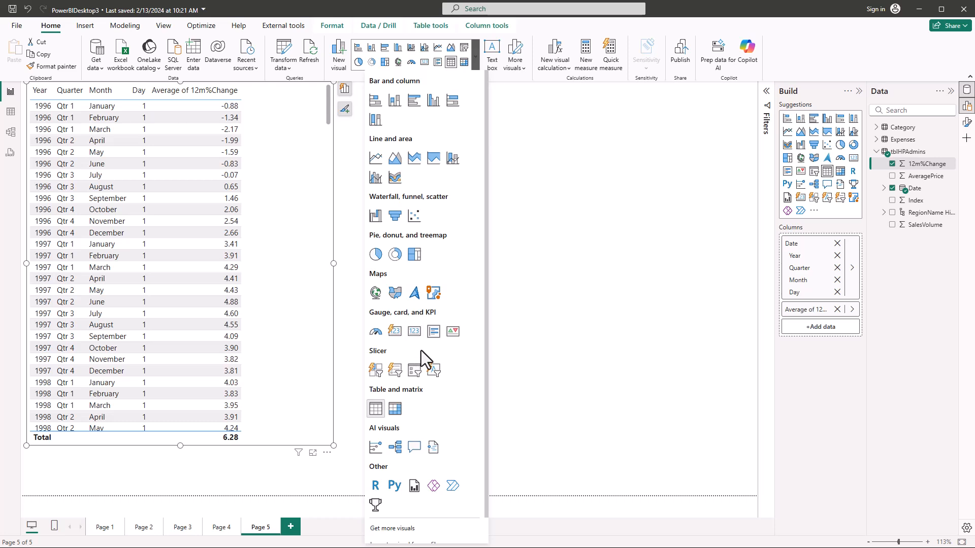
left_click(315, 234)
left_click(569, 254)
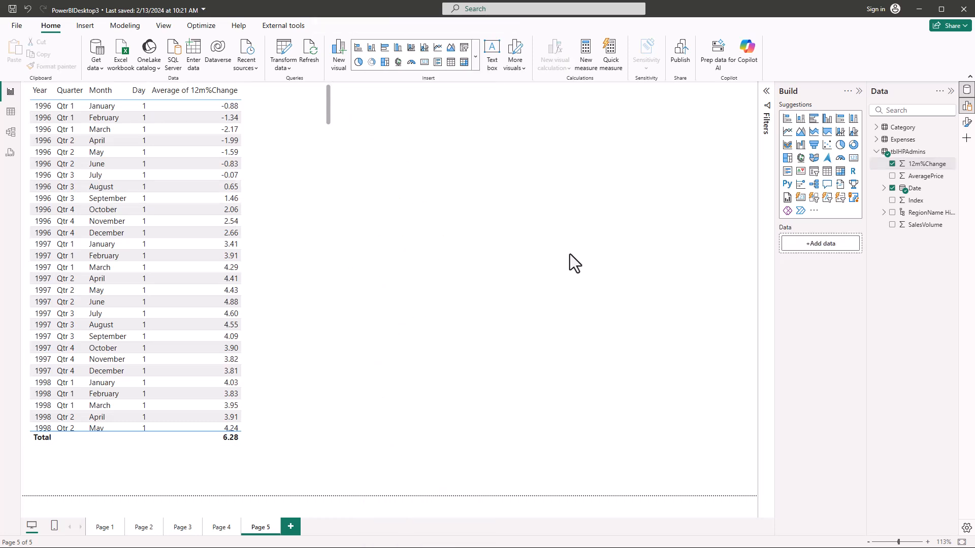
Step: Try the Date field as a page-level filter with Advanced filtering, and remove the filter
left_click(766, 92)
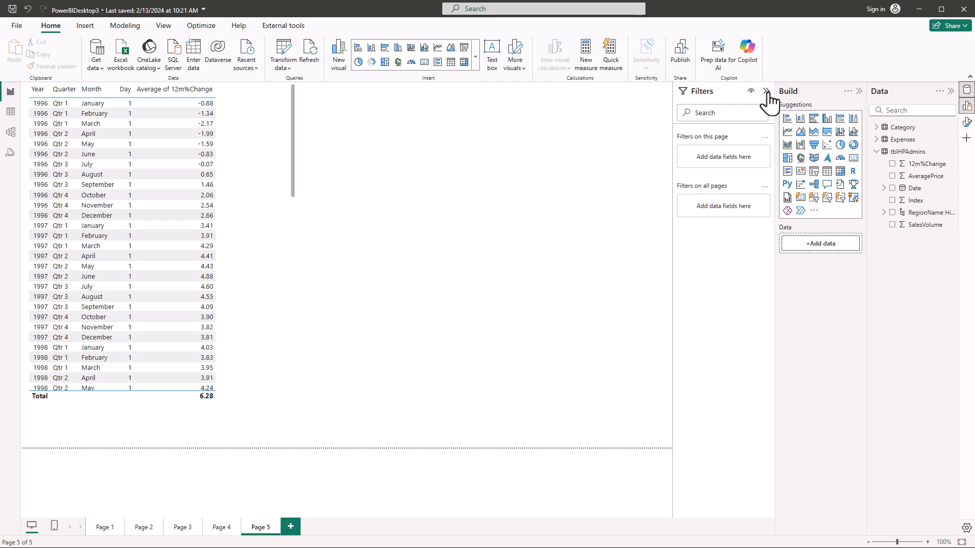
left_click_drag(894, 192, 704, 157)
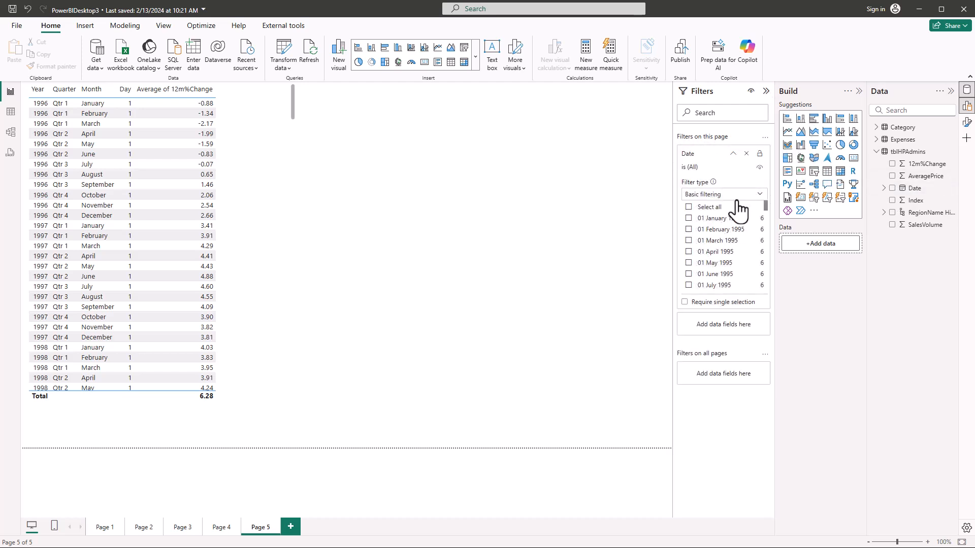
left_click(755, 197)
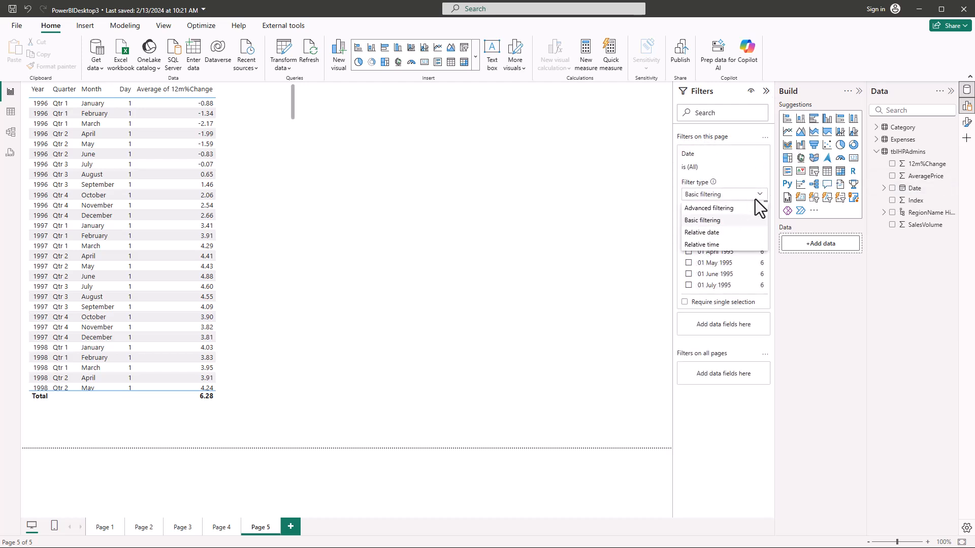
left_click(731, 208)
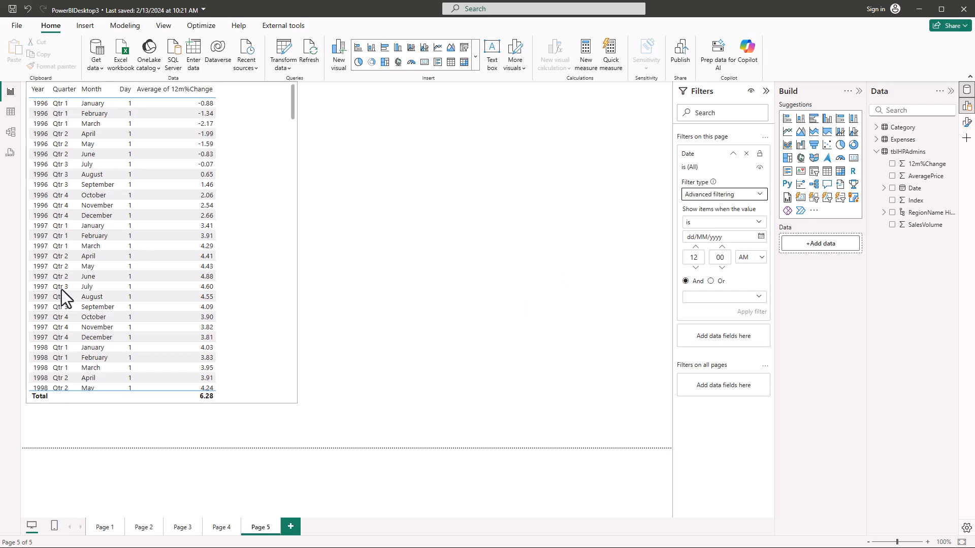
left_click(746, 153)
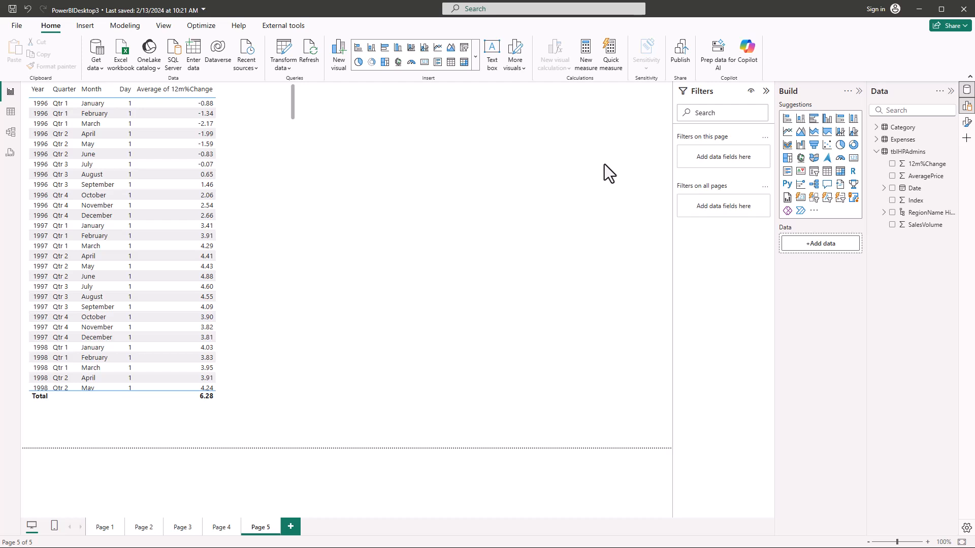
Step: Add a slicer on the Date field and limit its range to 30/01/2003 through 15/02/2007
left_click(814, 172)
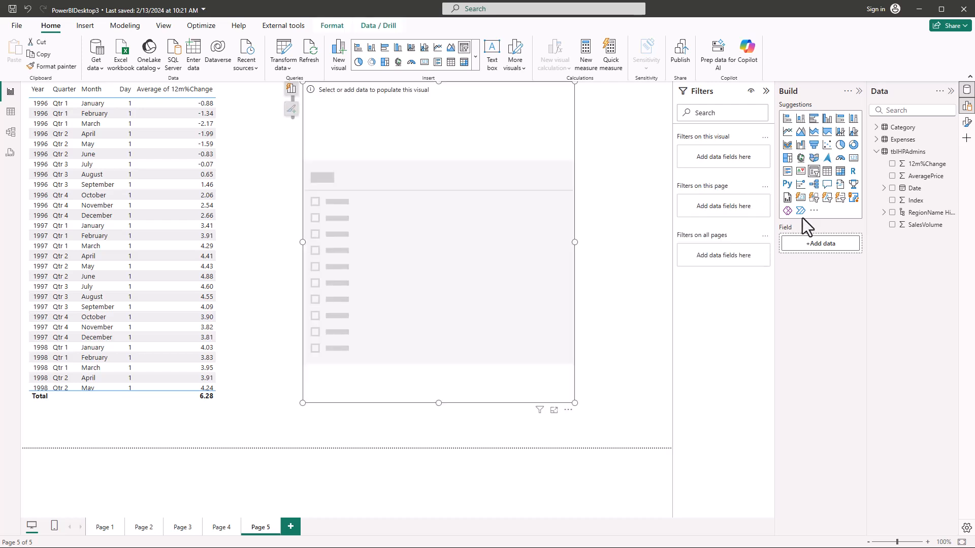
left_click_drag(912, 197, 820, 251)
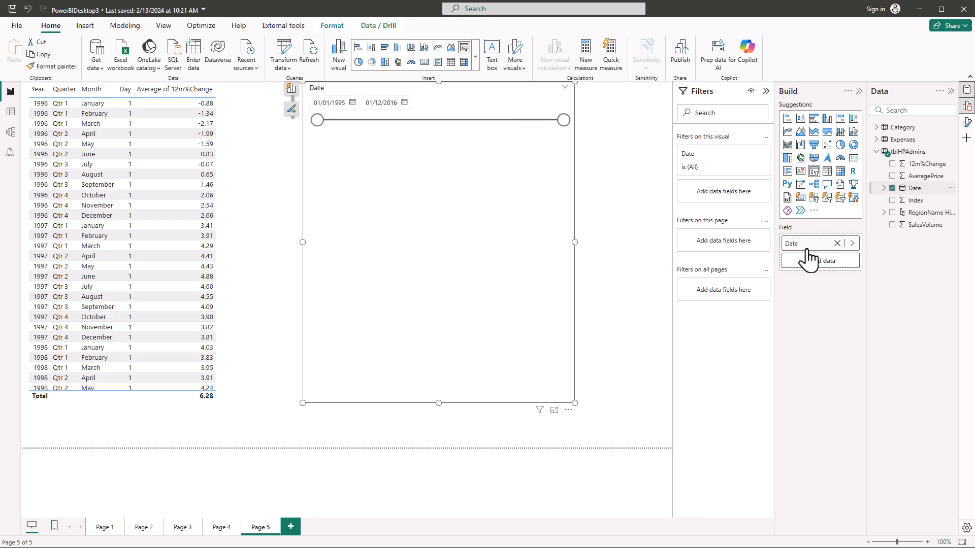
left_click_drag(317, 120, 398, 121)
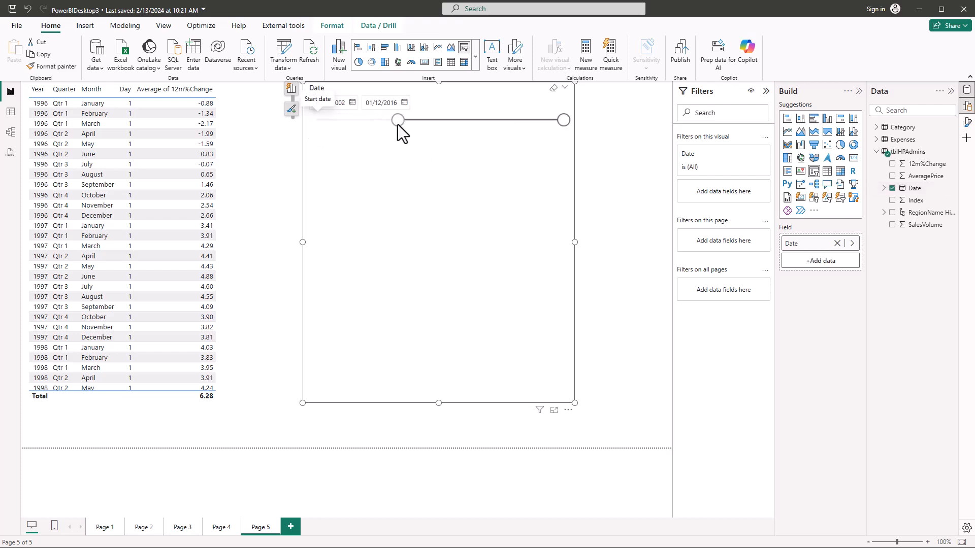
left_click_drag(564, 120, 404, 125)
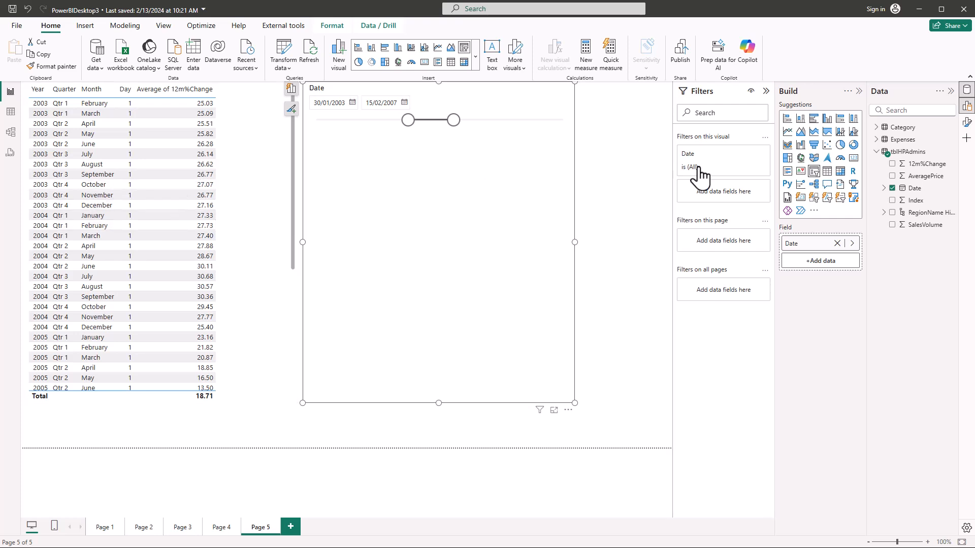
Step: Open the tblHPAdmins query for editing in Power Query Editor
left_click(950, 152)
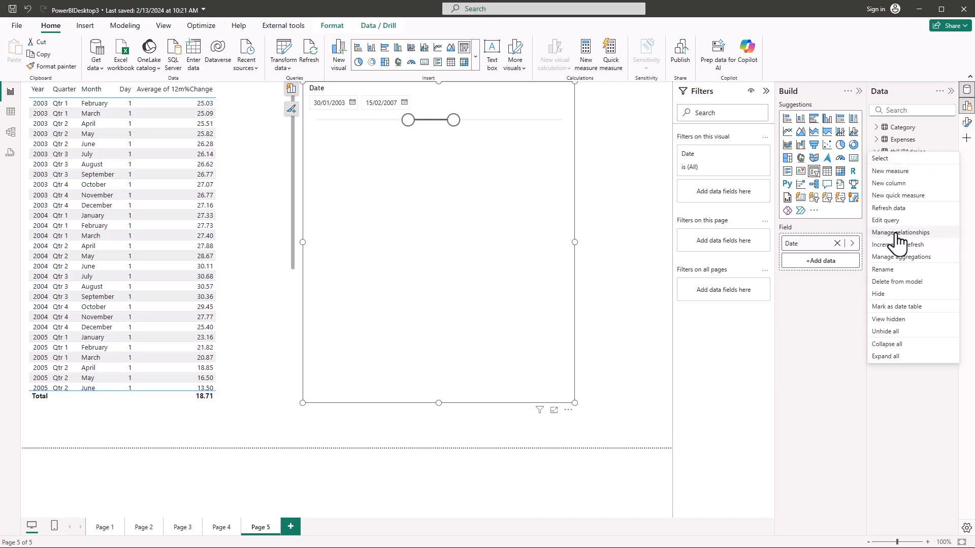
left_click(544, 206)
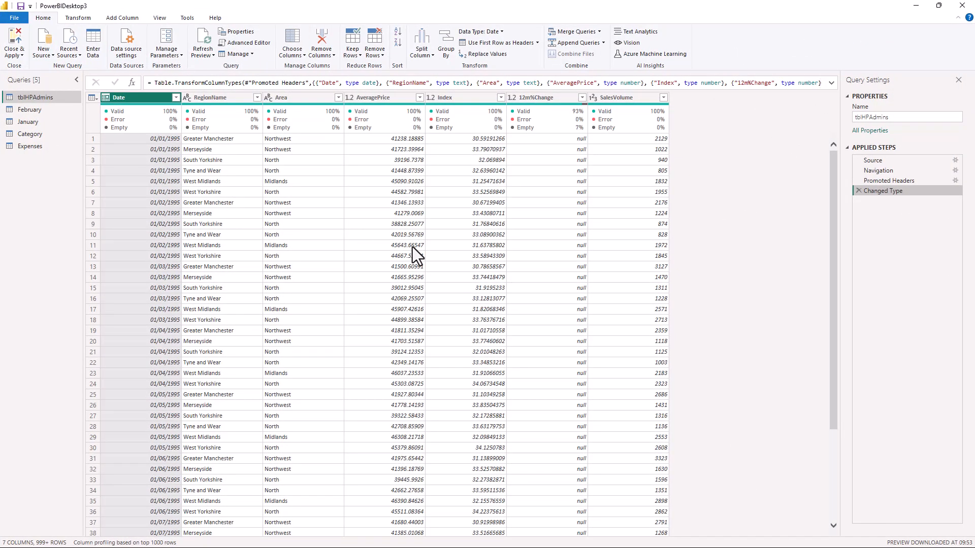
Step: Examine the column-splitting options, standard arithmetic for AveragePrice, date transformations for Date, and the commands for adding columns
left_click(78, 17)
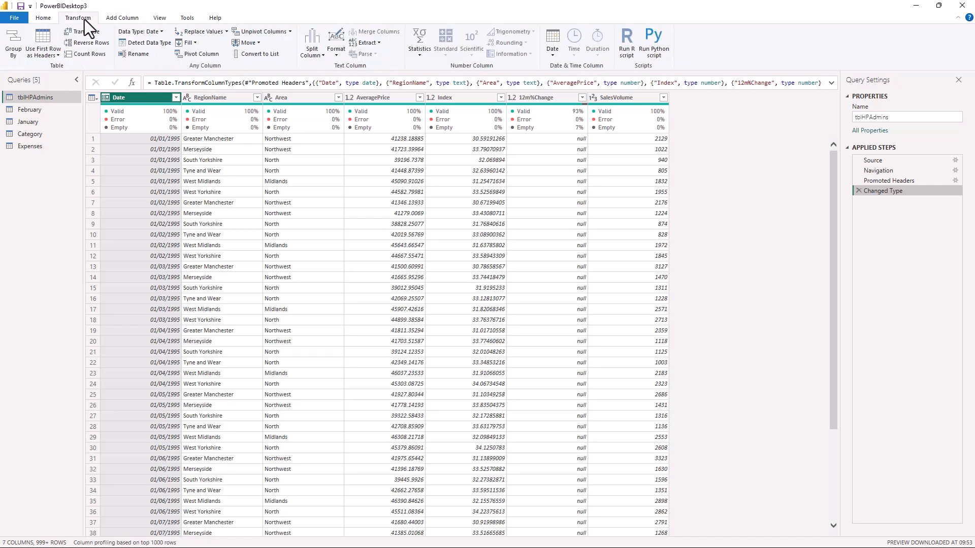
left_click(318, 53)
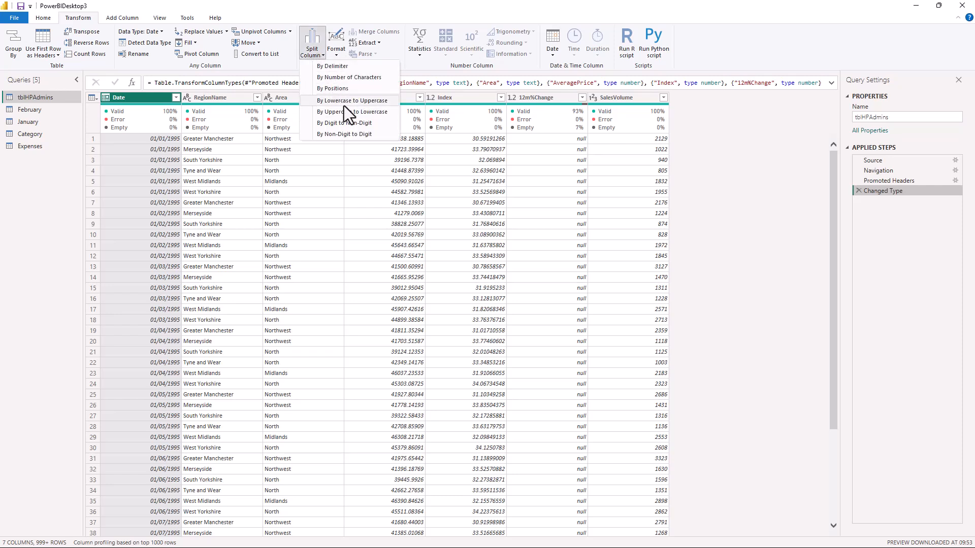
left_click(385, 99)
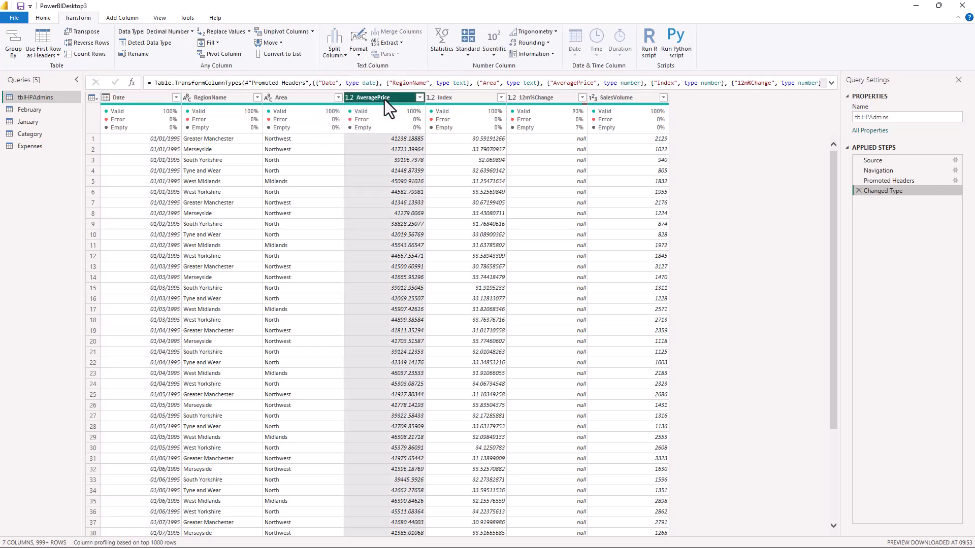
left_click(478, 54)
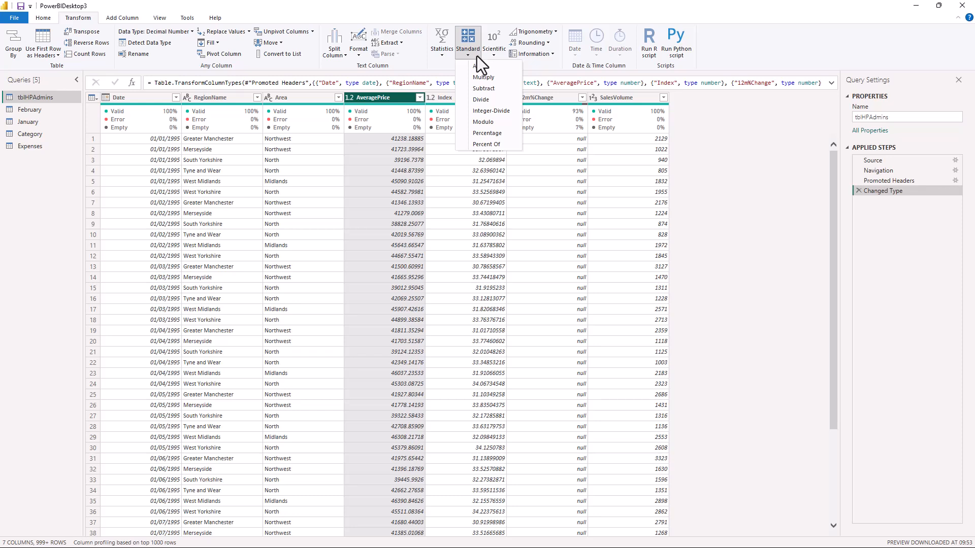
left_click(135, 96)
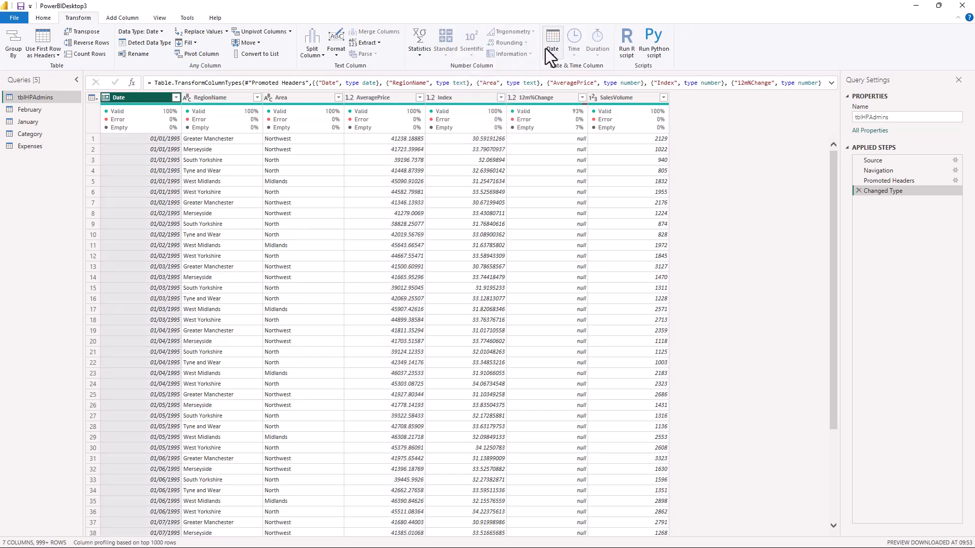
left_click(548, 48)
mouse_move(576, 112)
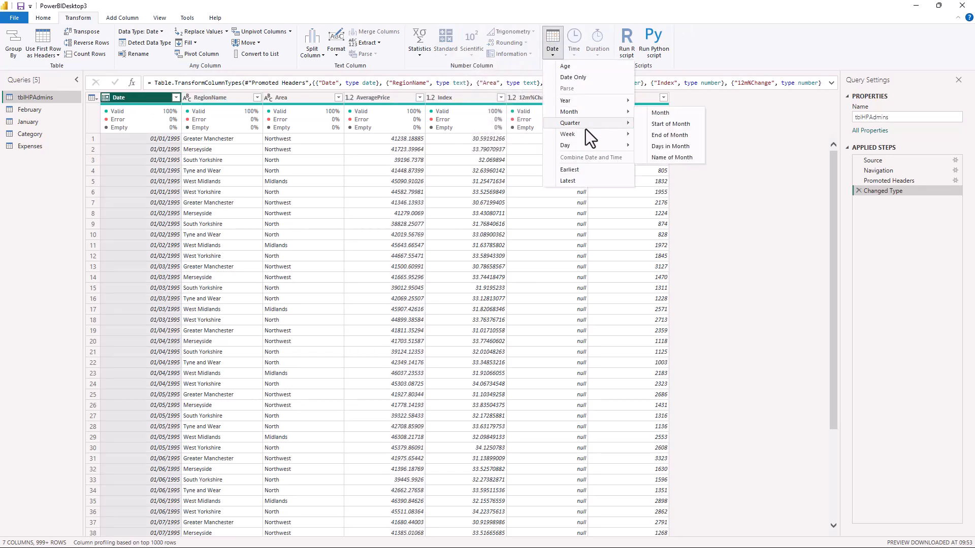
left_click(122, 17)
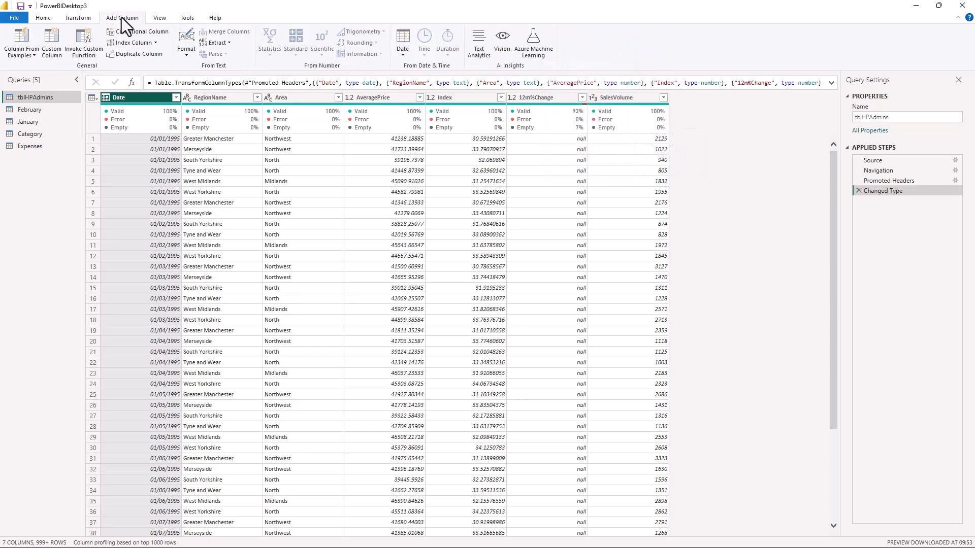
Step: Try the column distribution preview, hide it again, and show the column profile for the Date column
left_click(160, 17)
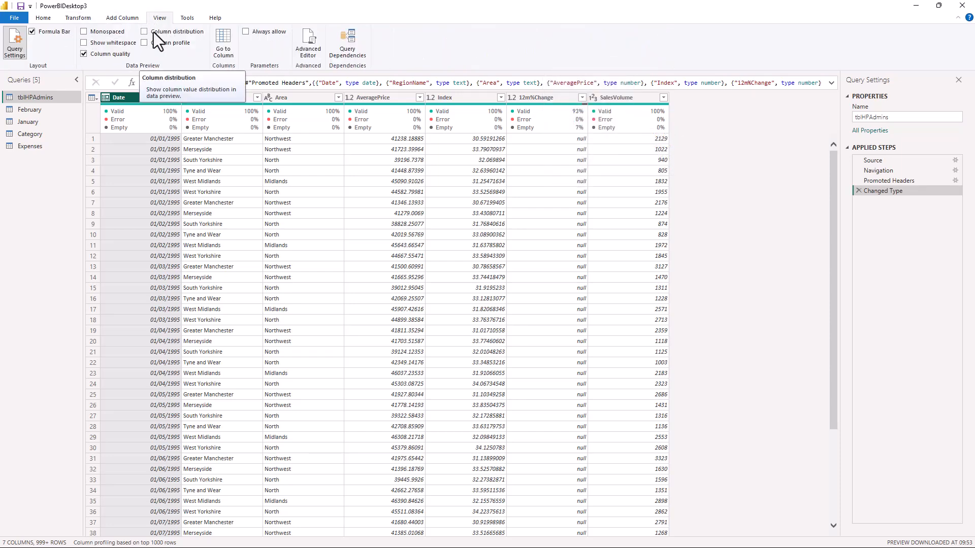
left_click(153, 32)
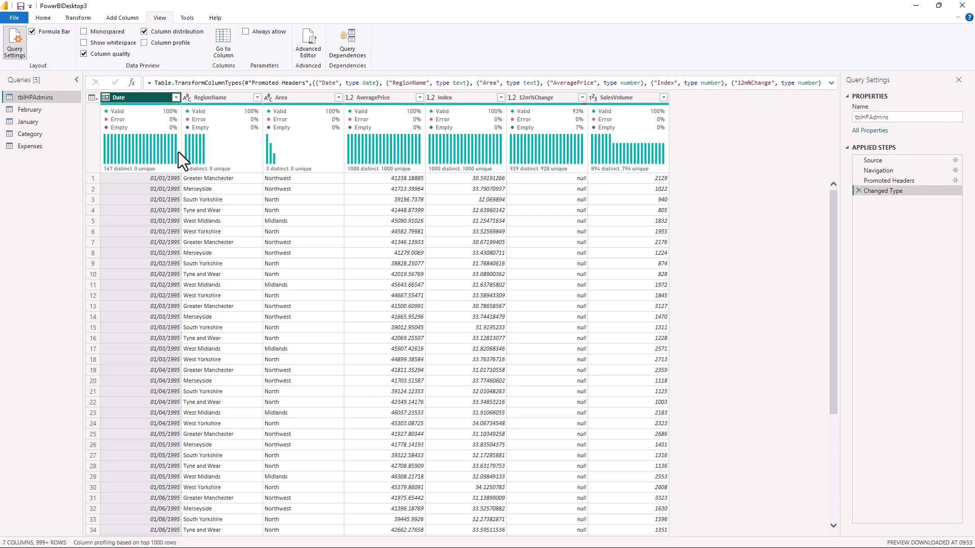
left_click(183, 32)
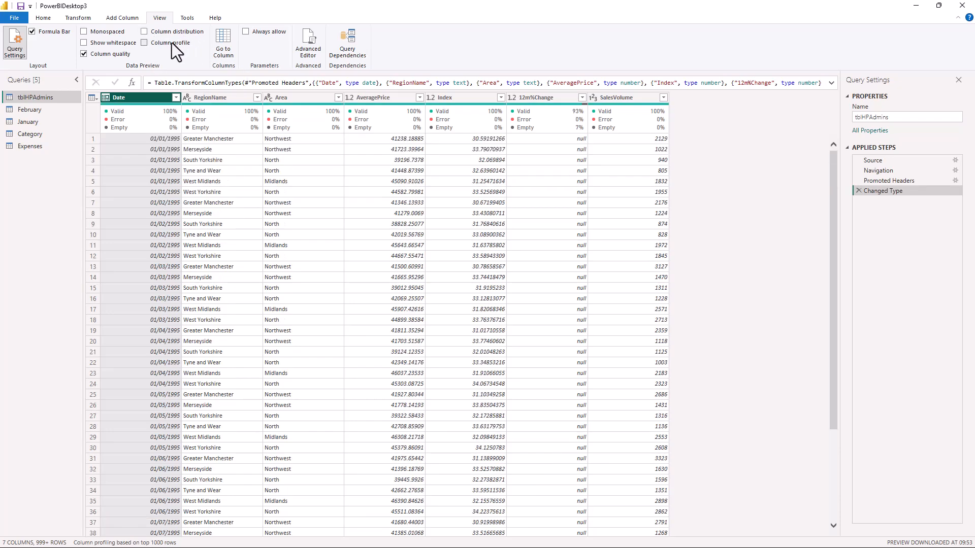
left_click(172, 43)
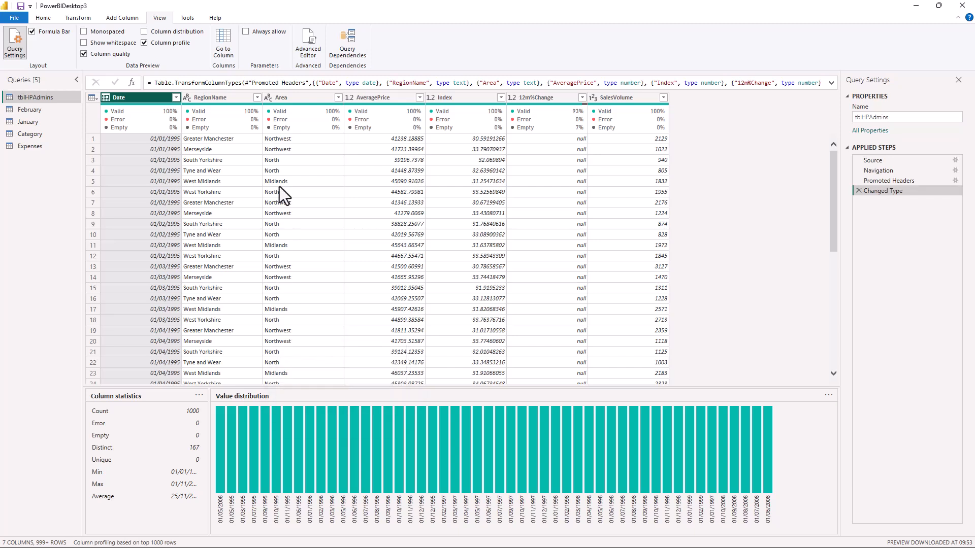
Step: View the available options for merging queries and appending queries
left_click(45, 19)
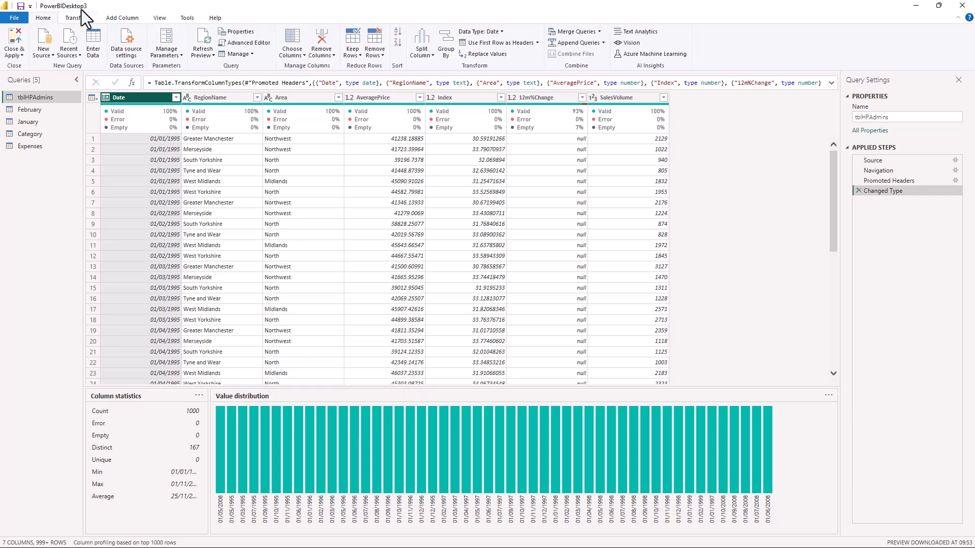
left_click(600, 32)
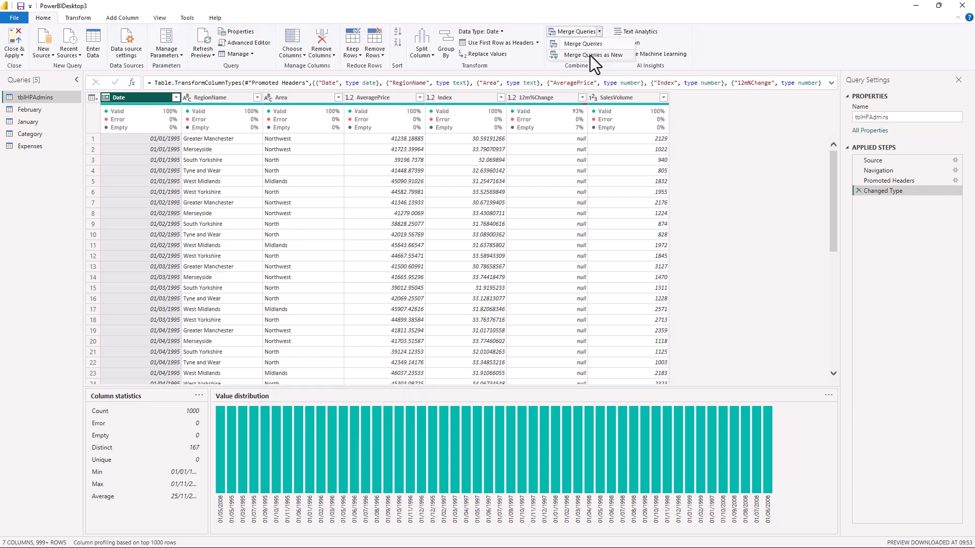
left_click(604, 43)
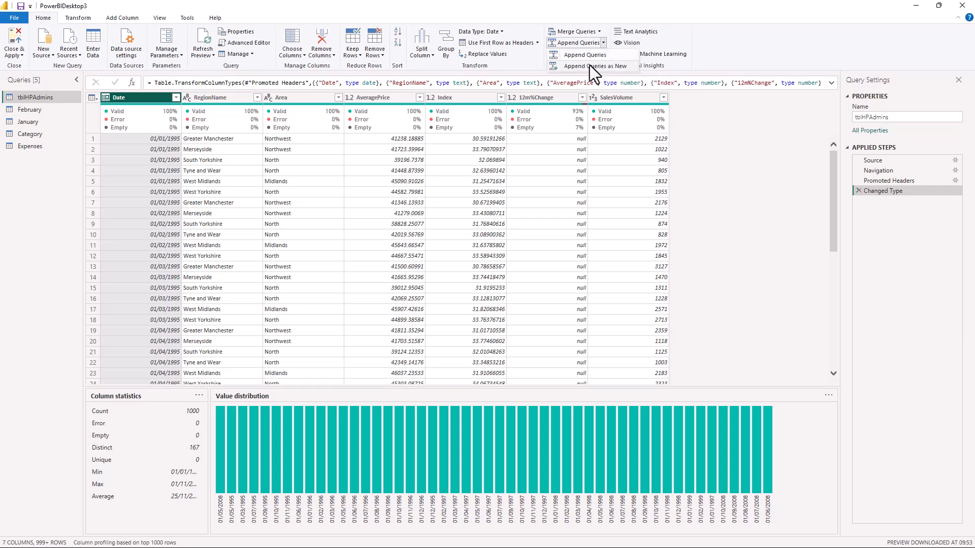
Step: Close Power Query Editor without applying the changes and discard the pending changes to tblHPAdmins
left_click(962, 6)
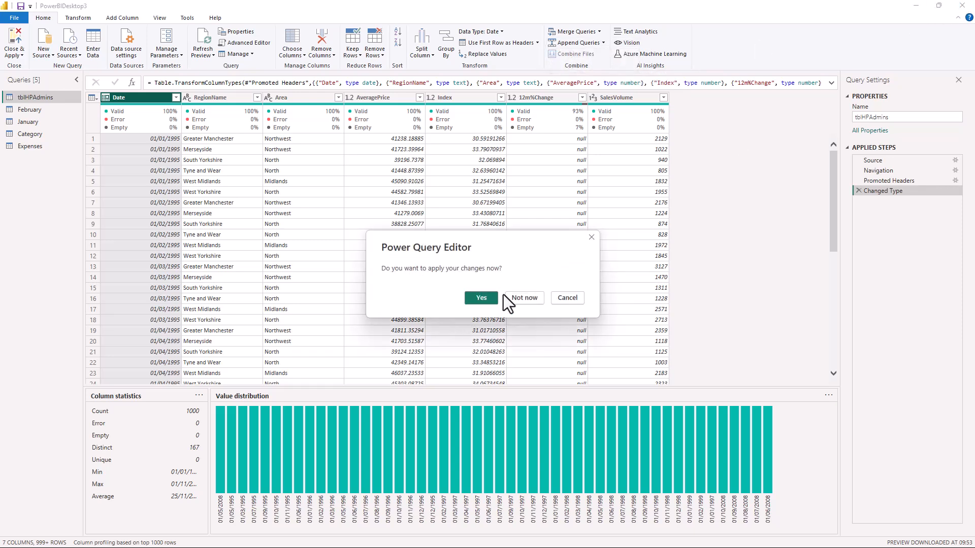
left_click(515, 297)
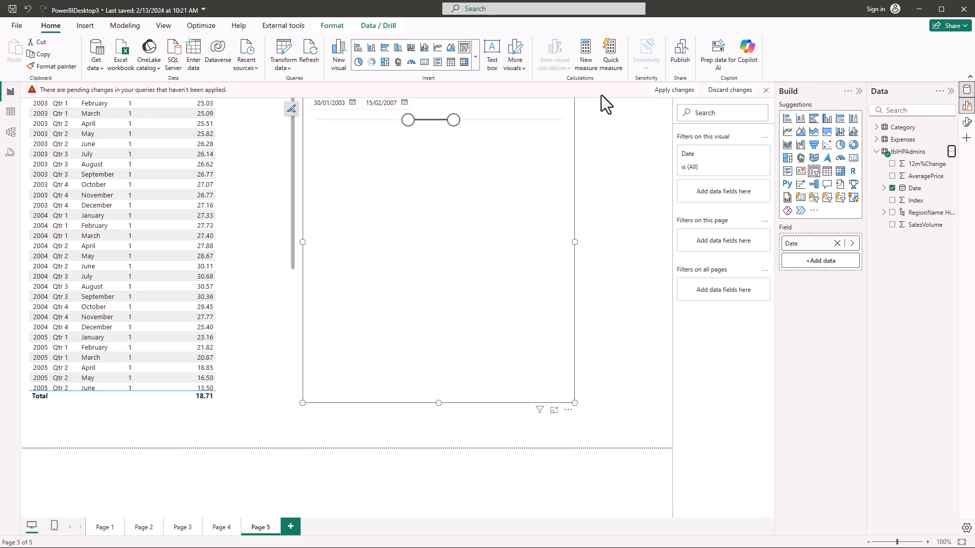
left_click(731, 90)
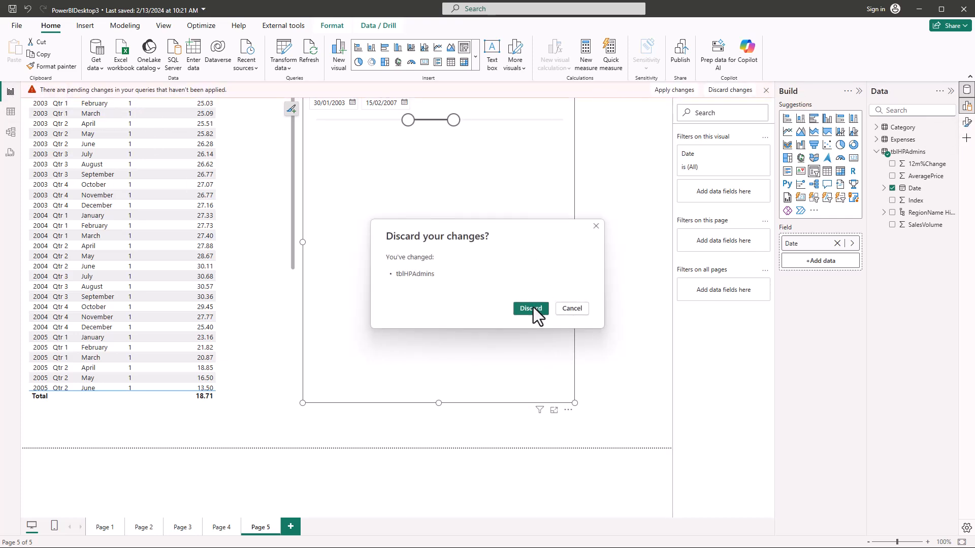
left_click(531, 308)
Step: View the January table's data, and bring up the model diagram of table relationships
left_click(10, 113)
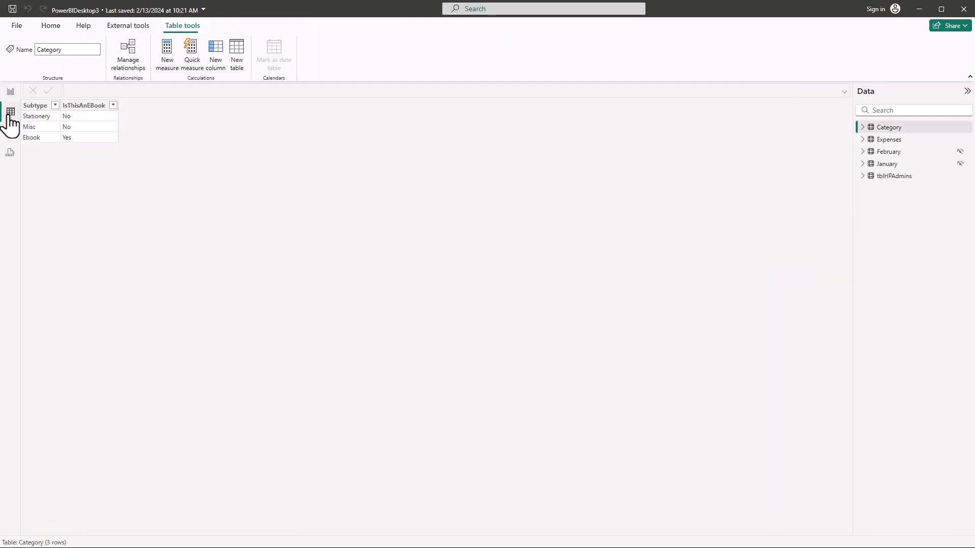
left_click(899, 166)
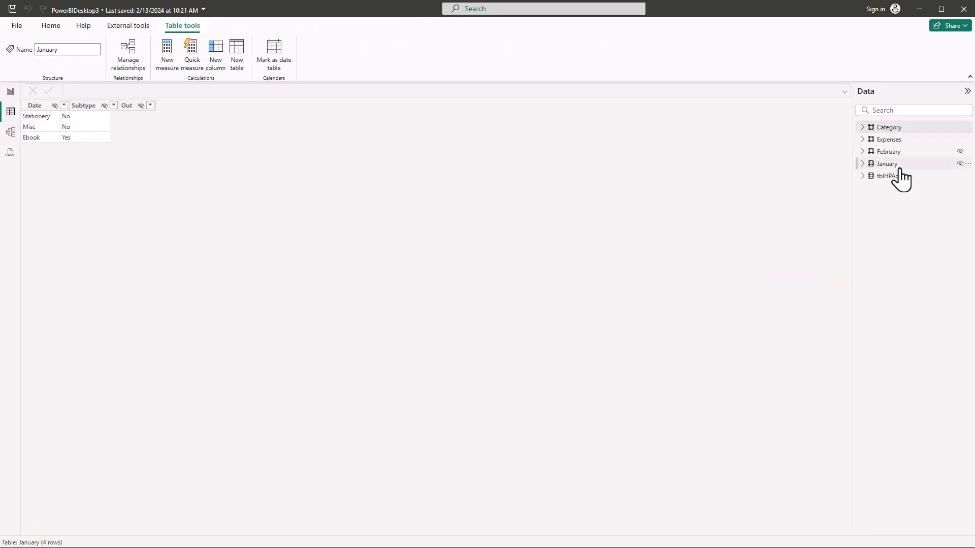
left_click(11, 133)
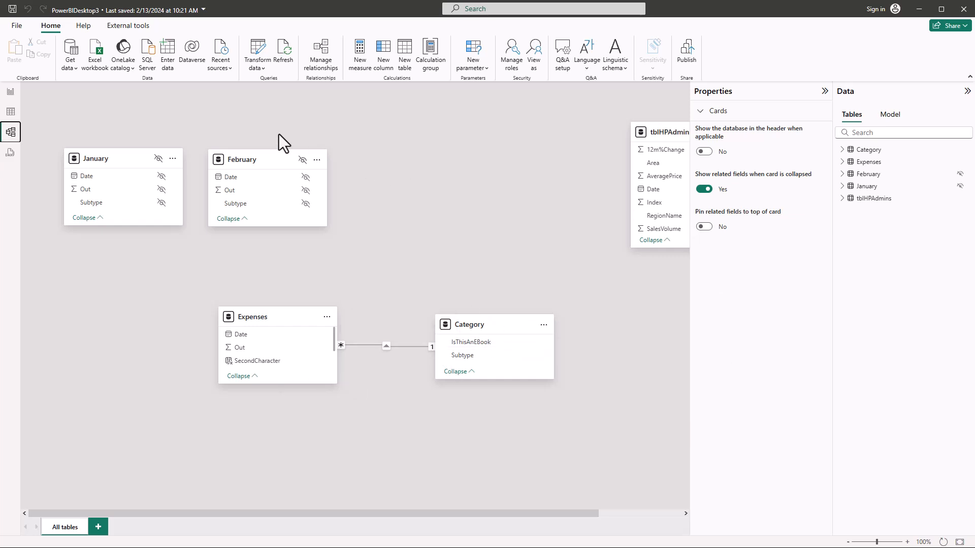
Step: Open the publishing options, switch to the Power BI service in the browser, and open My workspace after viewing the workspace list
left_click(16, 26)
left_click(44, 233)
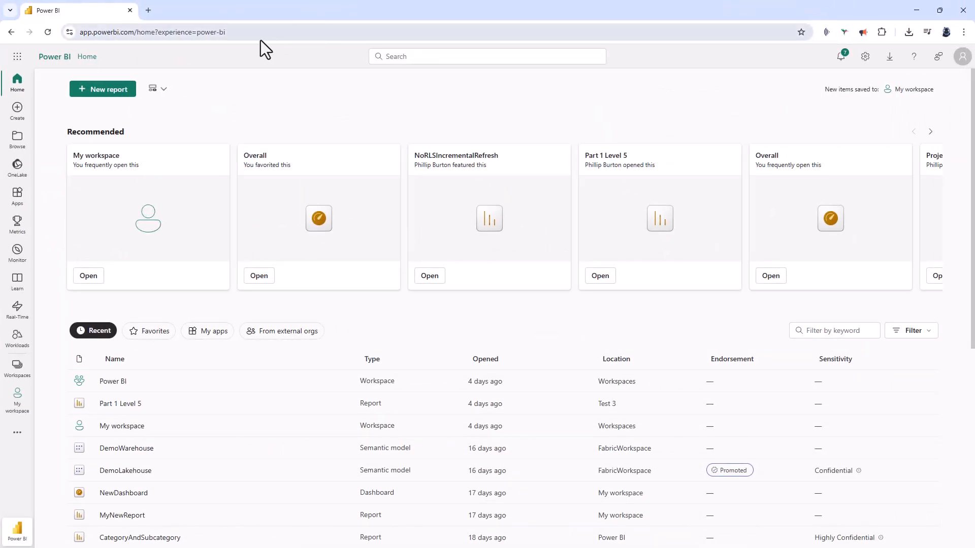
left_click(18, 374)
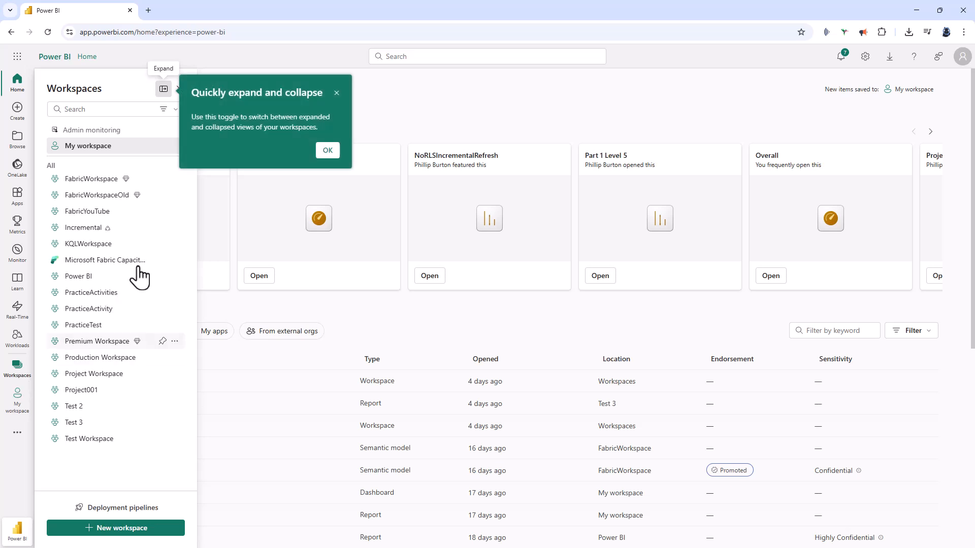
left_click(16, 396)
left_click(18, 401)
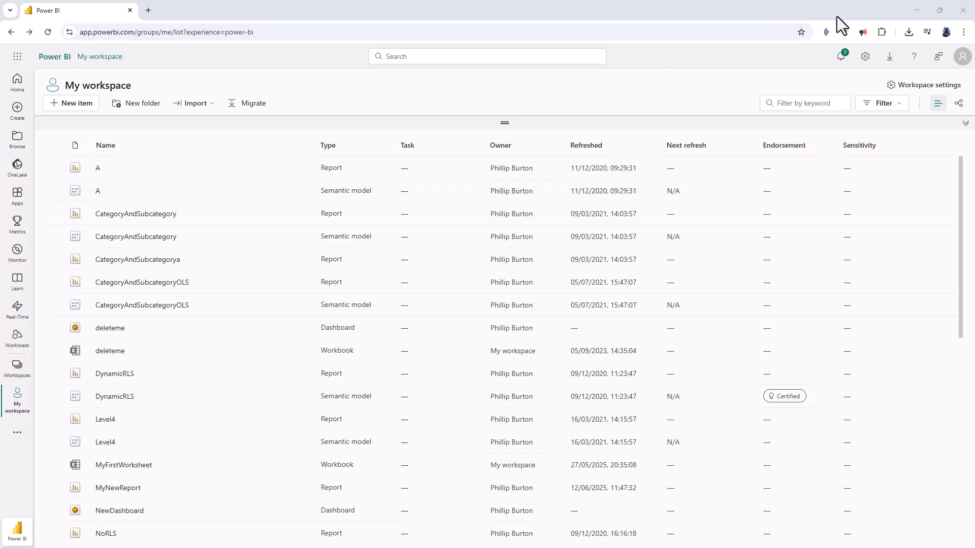
Step: Switch back to Power BI Desktop, return to the report view, and expand the gallery of visuals
left_click(916, 10)
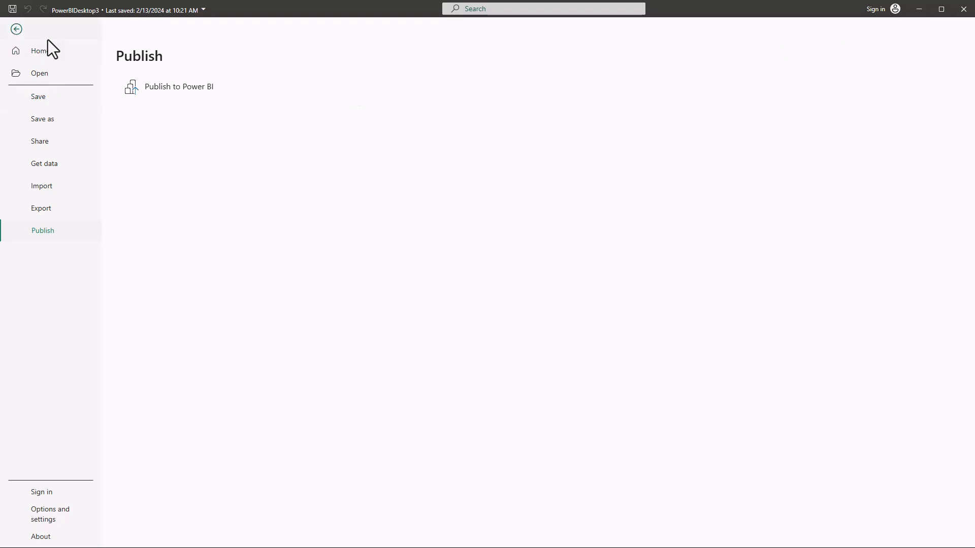
left_click(19, 30)
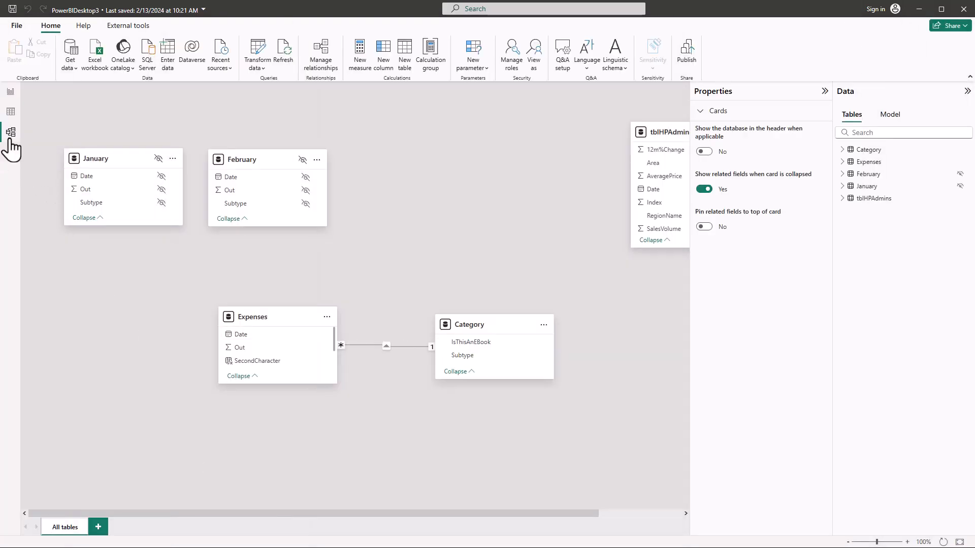
left_click(10, 92)
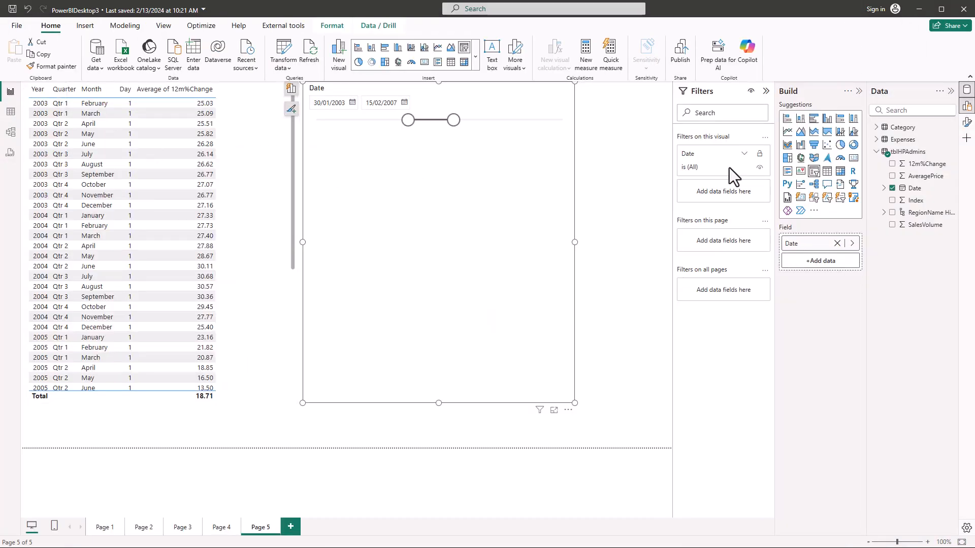
left_click(475, 59)
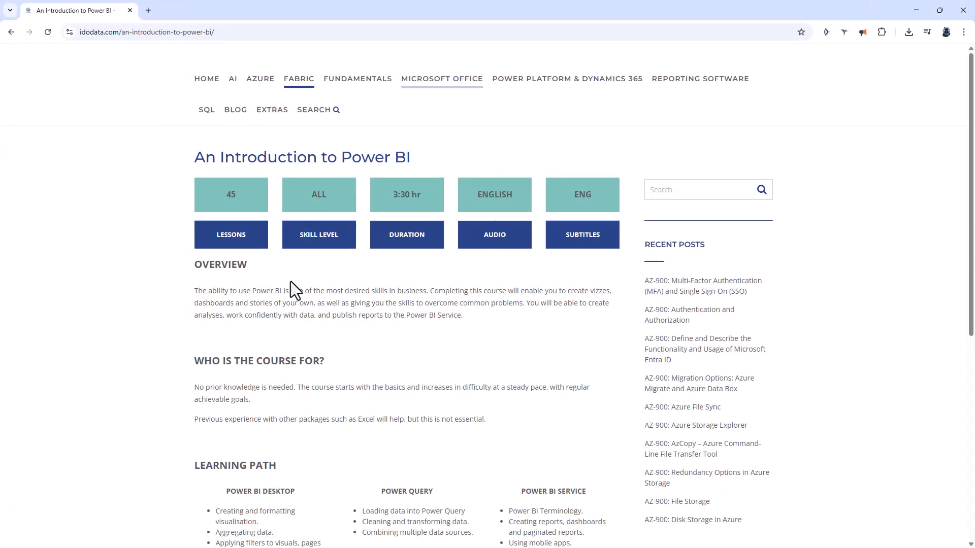
Step: Read through the An Introduction to Power BI course page in the browser and list the site's Fabric courses
scroll(291, 290, "down", 5)
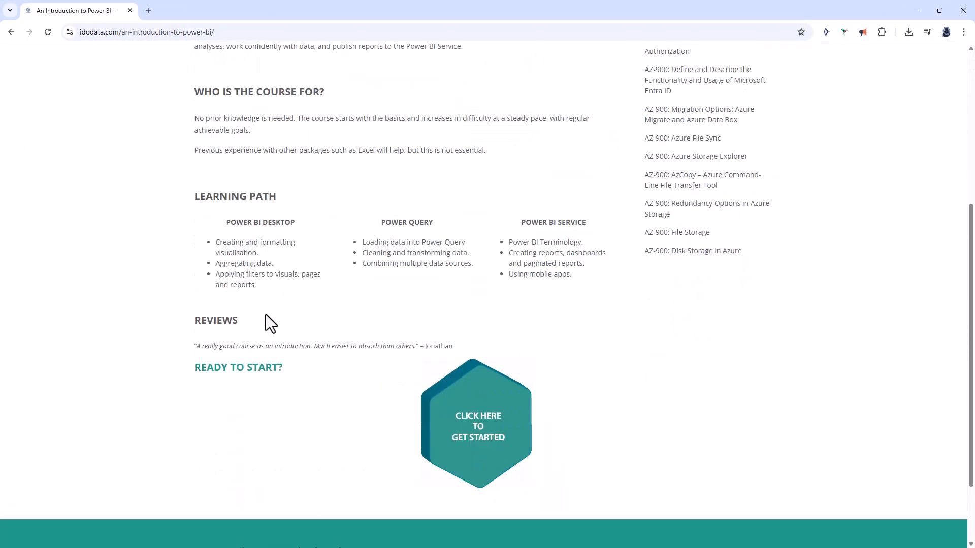
scroll(265, 315, "down", 2)
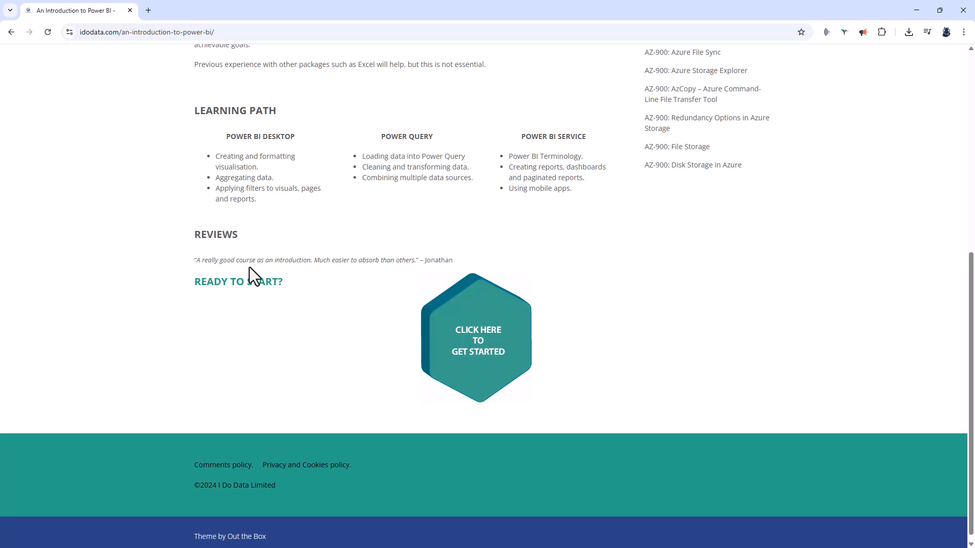
scroll(263, 253, "up", 7)
mouse_move(299, 81)
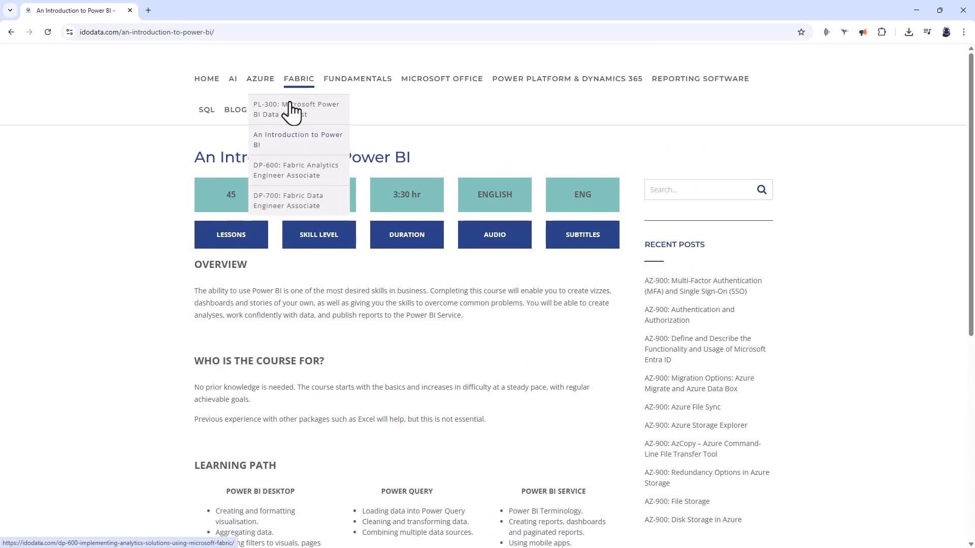